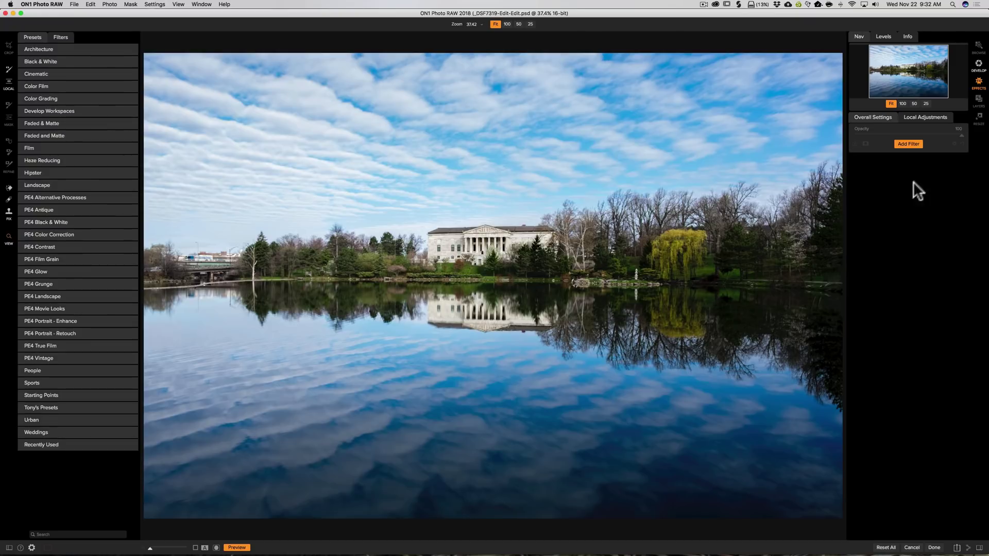
Add a Sunshine filter to the photo with Amount 70 and Saturation 4.
{"action": "left_click", "coordinate": [907, 146]}
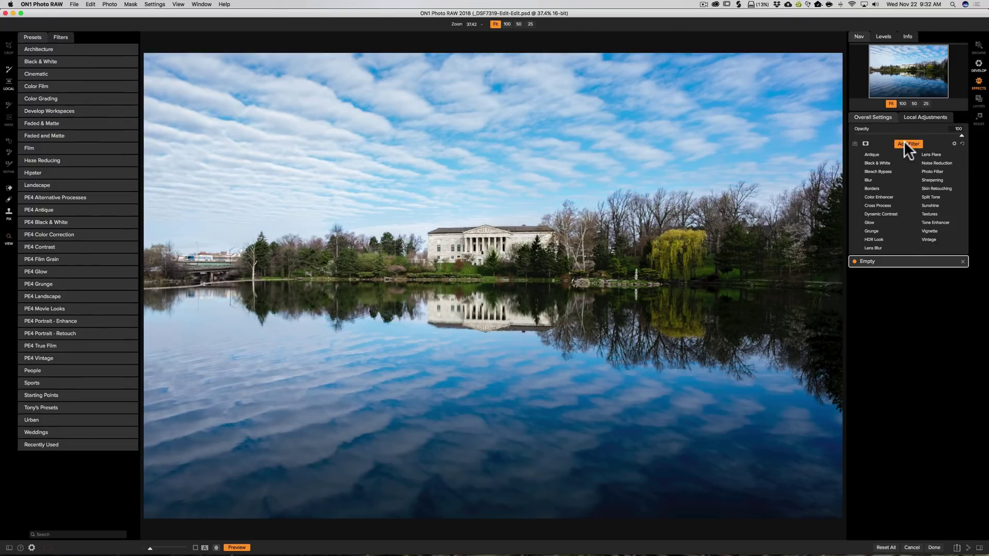
{"action": "left_click", "coordinate": [928, 205]}
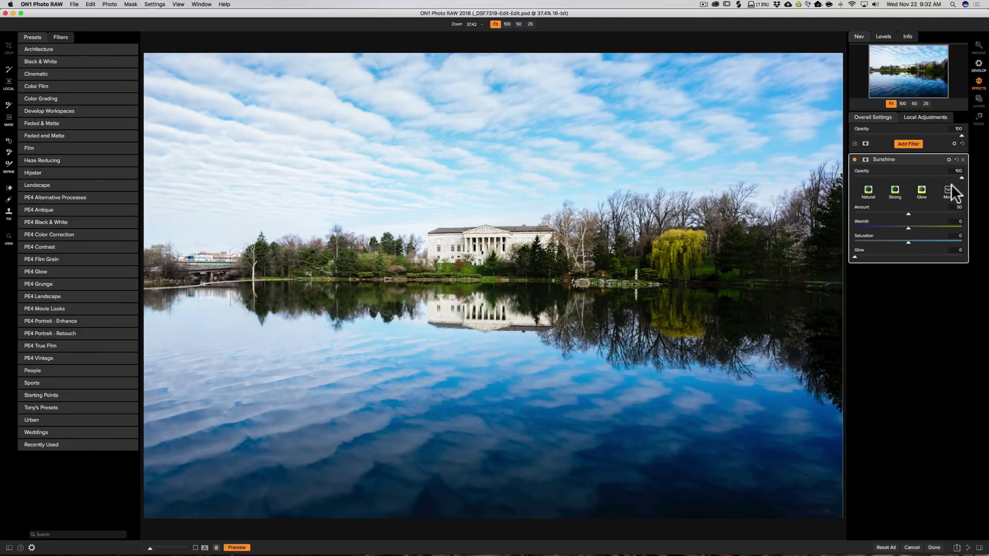
{"action": "left_click", "coordinate": [948, 189]}
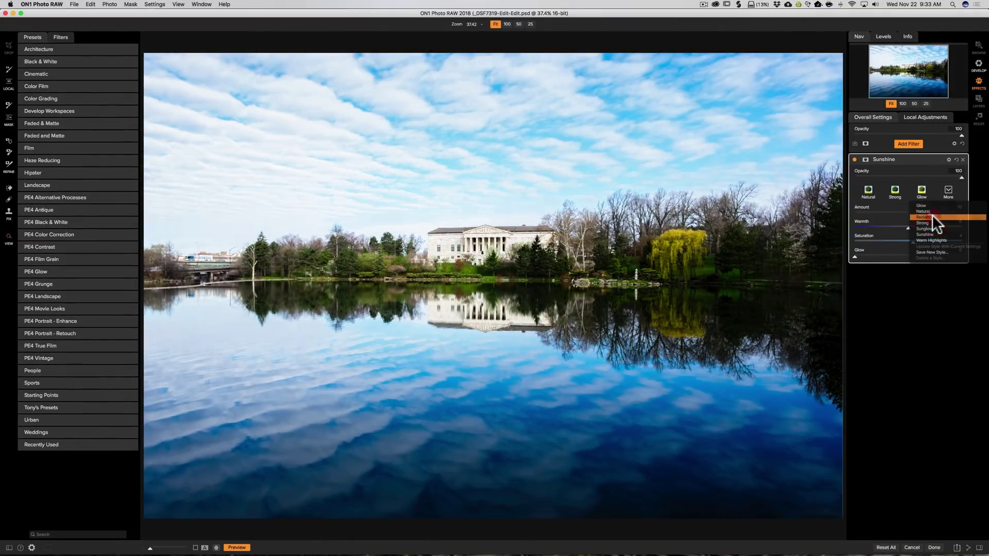
{"action": "left_click", "coordinate": [853, 223]}
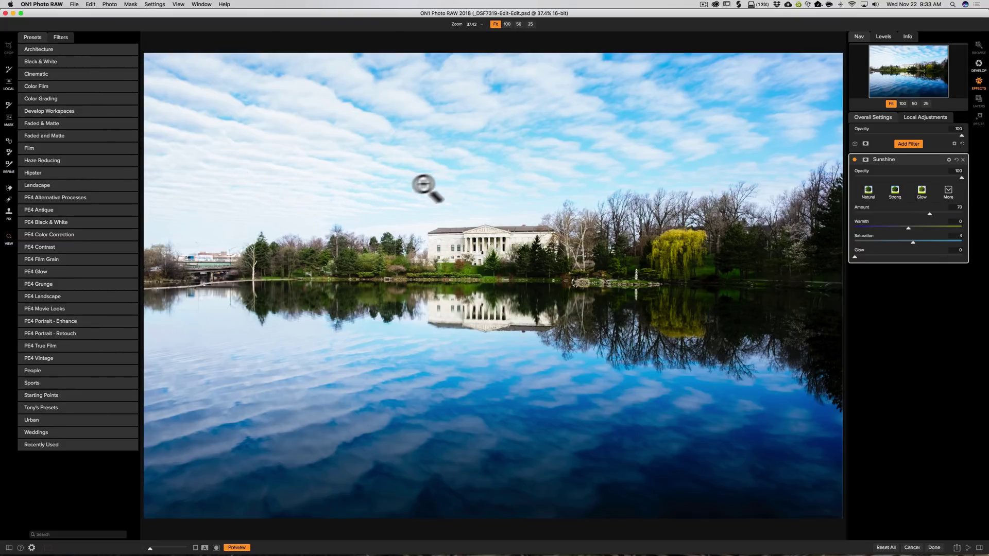
Switch the Sunshine filter off and on repeatedly to compare the photo with and without it.
{"action": "left_click", "coordinate": [854, 157]}
{"action": "left_click", "coordinate": [854, 158]}
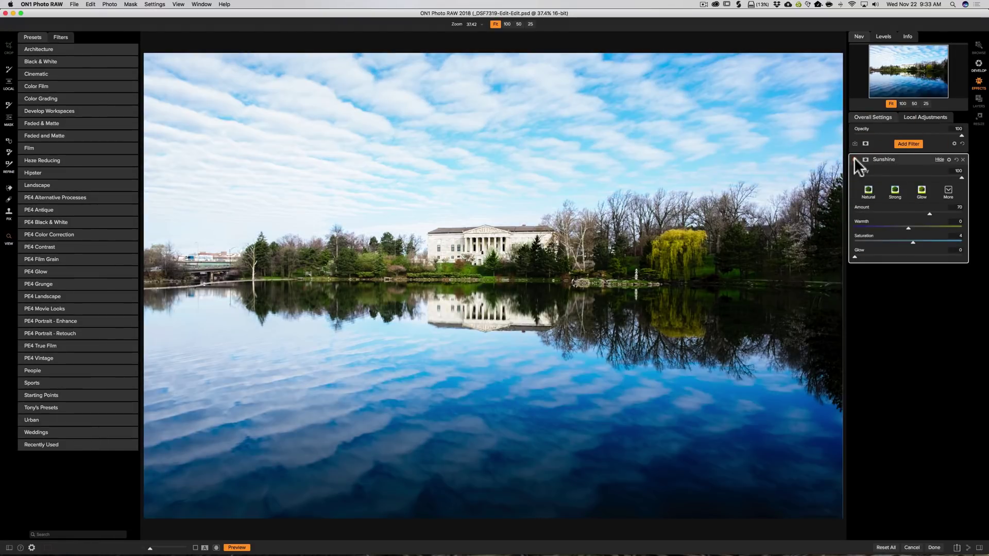
{"action": "left_click", "coordinate": [854, 158]}
{"action": "left_click", "coordinate": [854, 157]}
{"action": "left_click", "coordinate": [854, 157]}
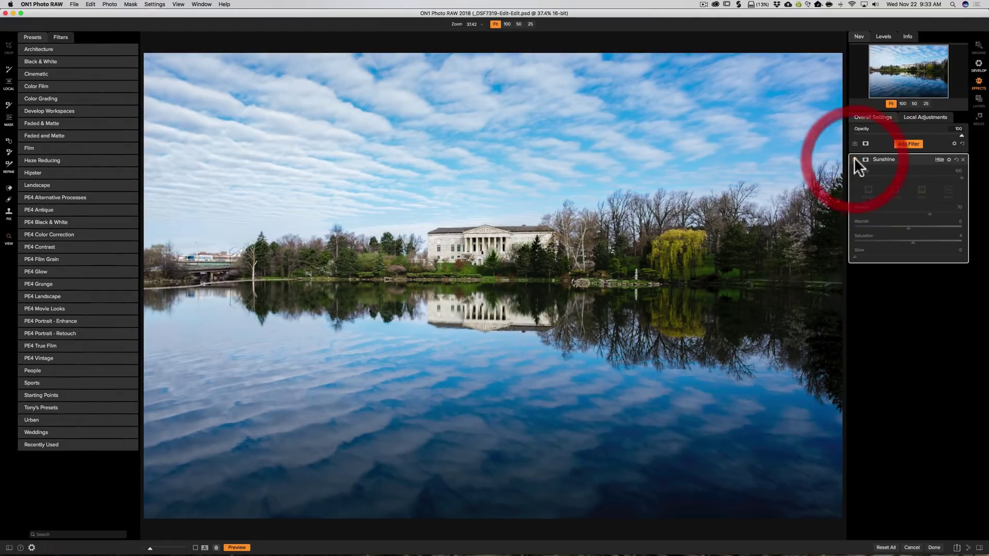
{"action": "left_click", "coordinate": [853, 158]}
{"action": "left_click", "coordinate": [853, 158]}
{"action": "left_click", "coordinate": [854, 158]}
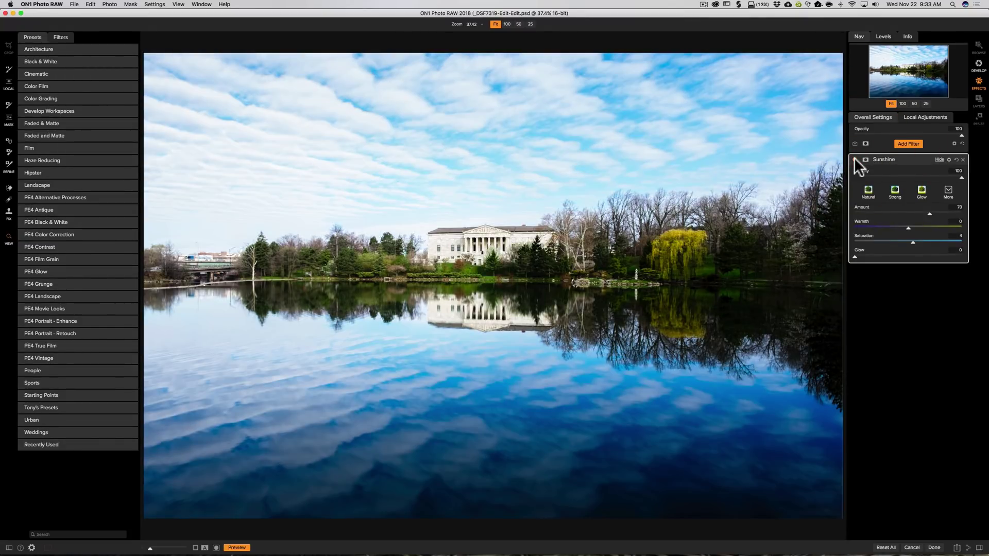
Add a Tone Enhancer filter and set its Highlights to -65 and Shadows to 12.
{"action": "left_click", "coordinate": [914, 144]}
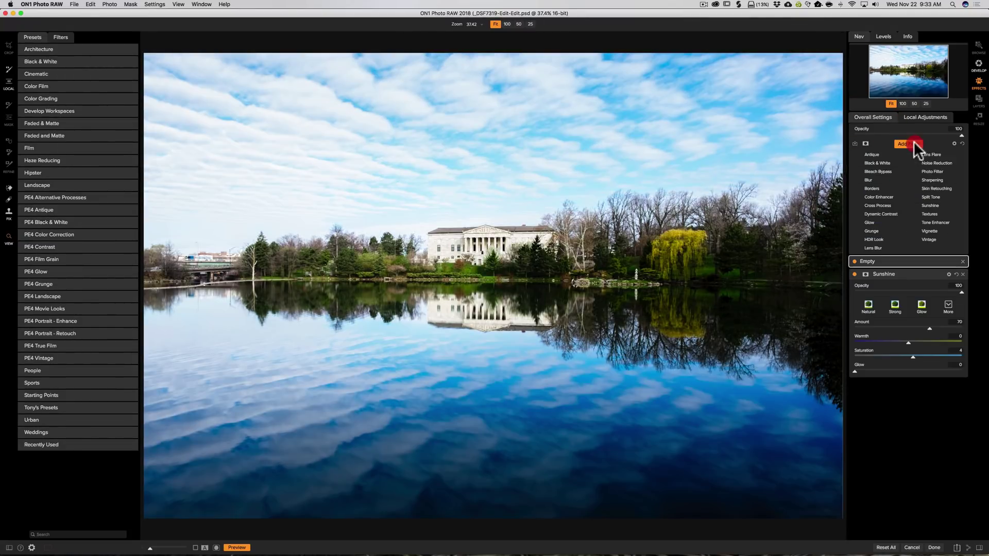
{"action": "left_click", "coordinate": [933, 222]}
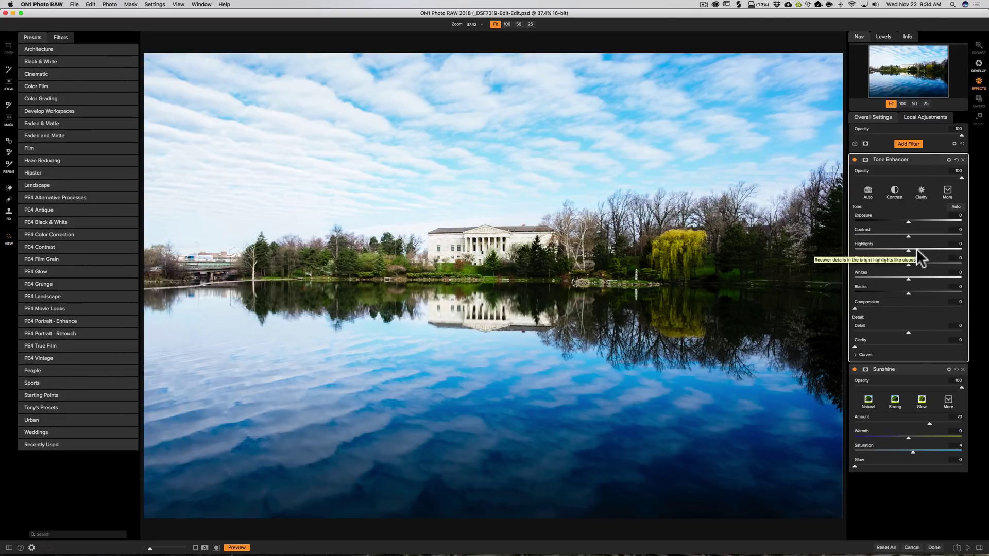
{"action": "left_click_drag", "start_coordinate": [910, 250], "coordinate": [863, 251]}
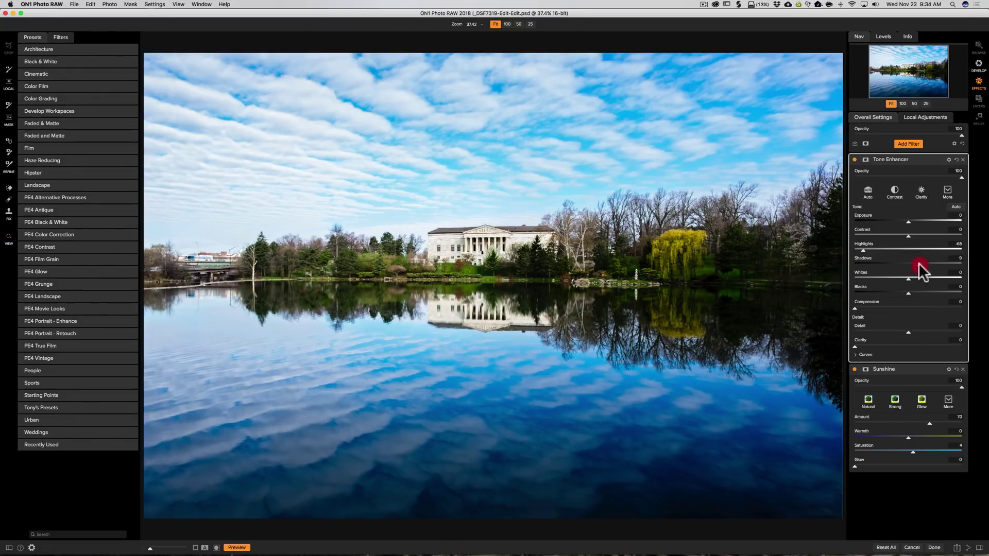
{"action": "left_click_drag", "start_coordinate": [934, 265], "coordinate": [967, 266]}
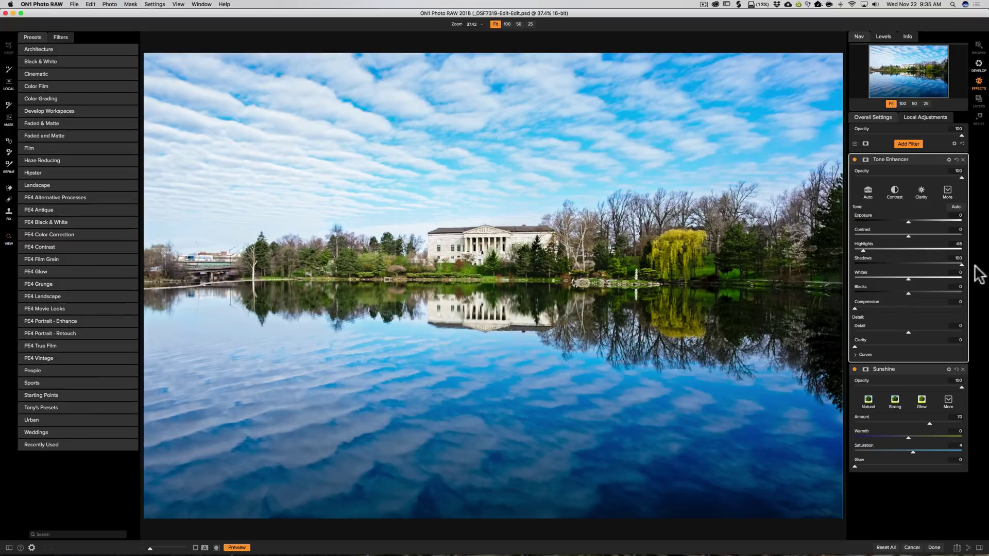
{"action": "left_click_drag", "start_coordinate": [961, 265], "coordinate": [916, 262]}
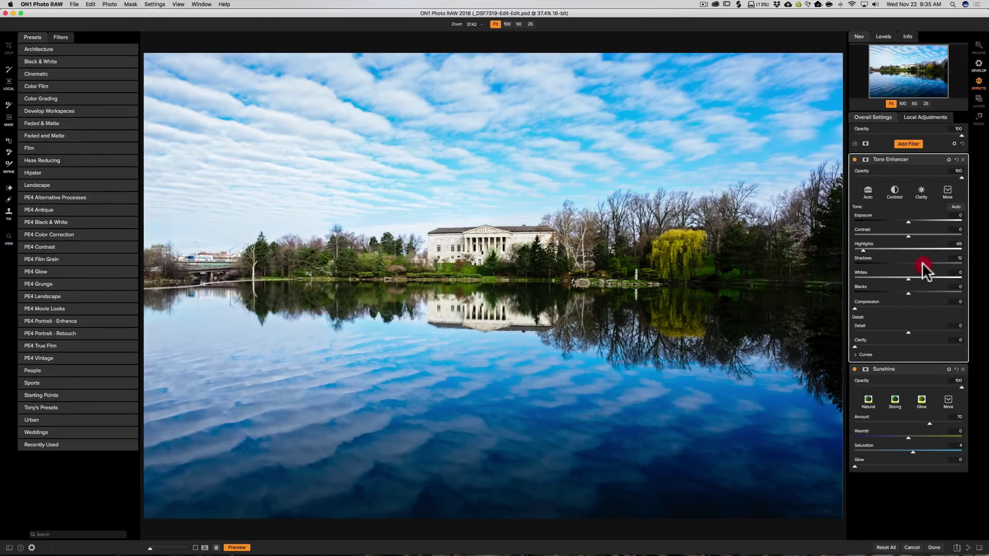
{"action": "left_click_drag", "start_coordinate": [922, 263], "coordinate": [922, 264]}
{"action": "left_click", "coordinate": [856, 355]}
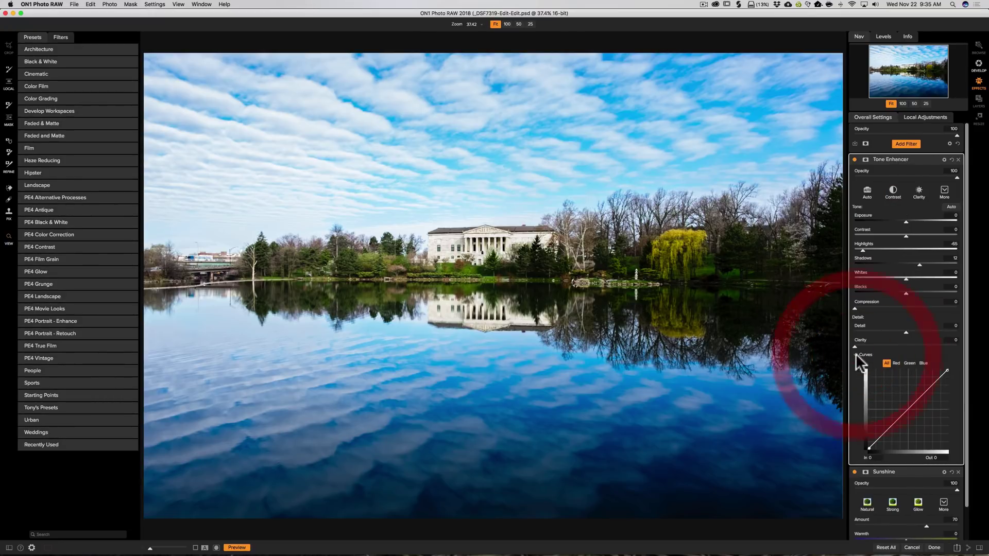
{"action": "left_click", "coordinate": [855, 354]}
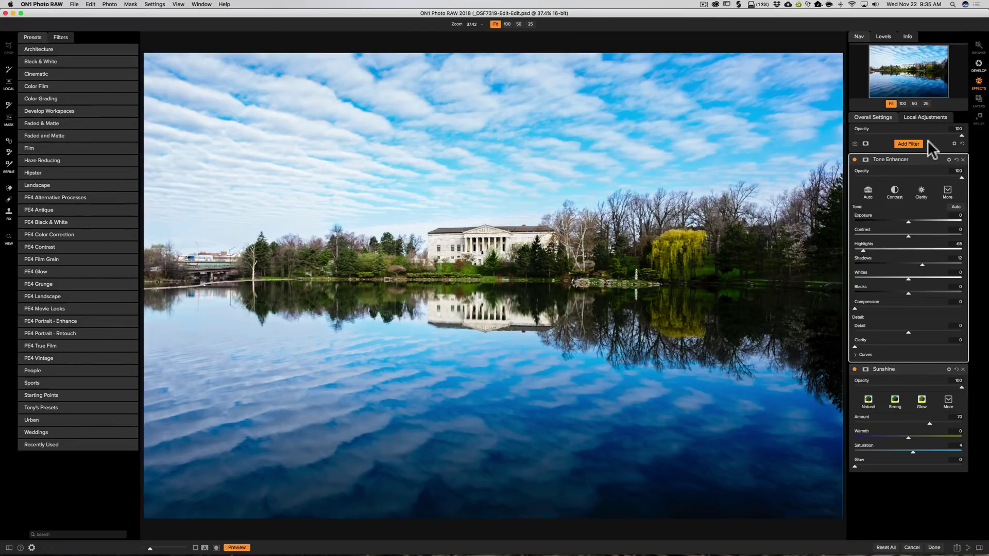
Add a Dynamic Contrast filter and reduce its opacity to 40.
{"action": "left_click", "coordinate": [907, 144]}
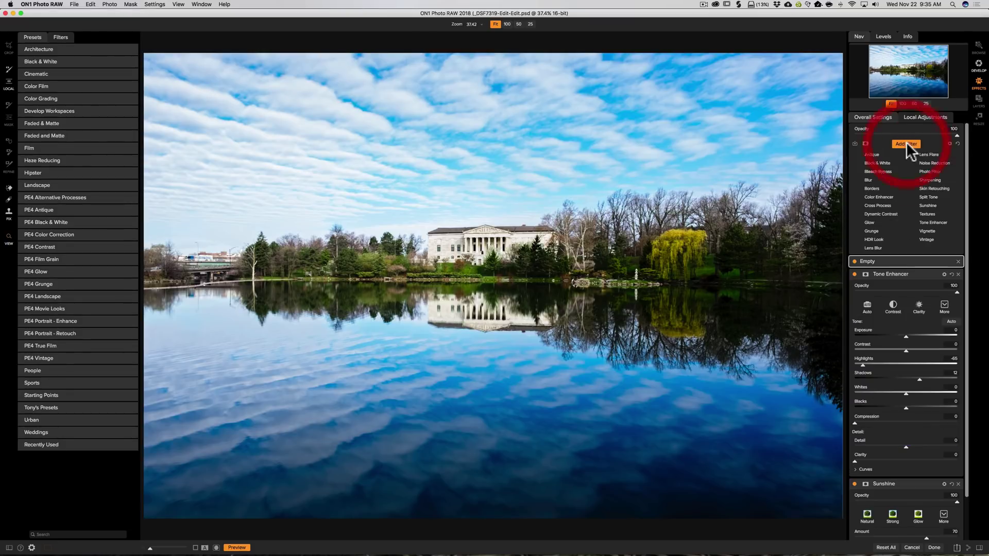
{"action": "left_click", "coordinate": [879, 213]}
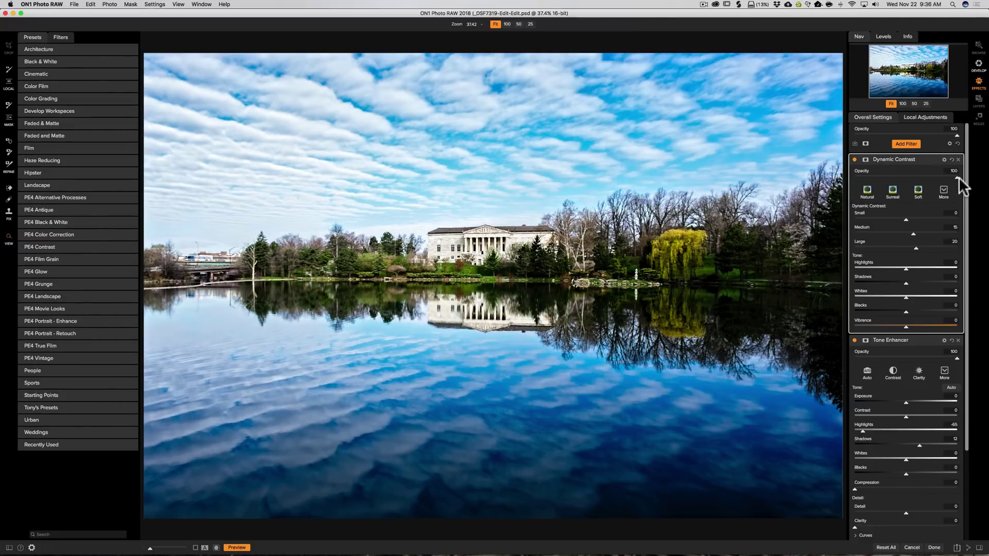
{"action": "left_click_drag", "start_coordinate": [957, 177], "coordinate": [930, 178]}
{"action": "left_click_drag", "start_coordinate": [907, 176], "coordinate": [896, 175]}
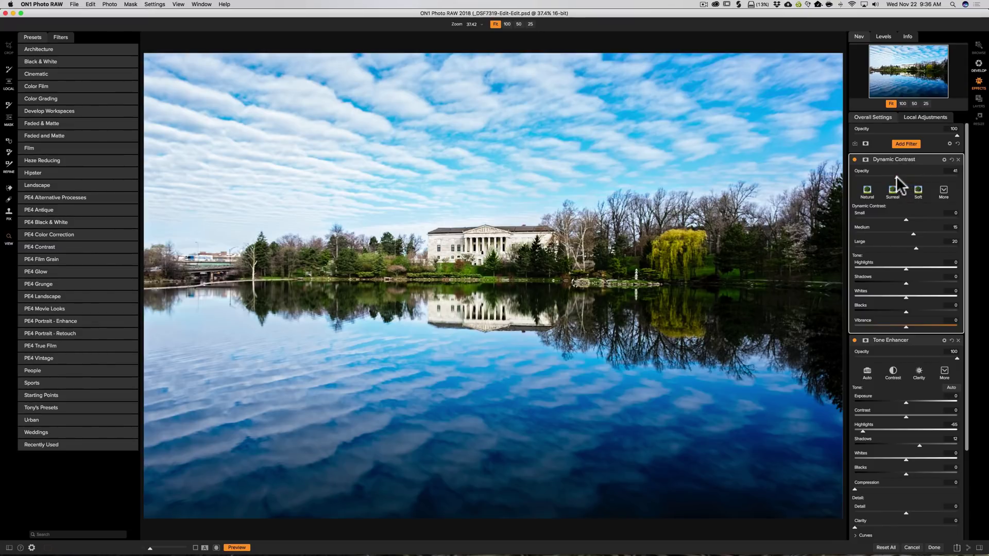
Compare the photo with and without the Dynamic Contrast filter, and review the settings of the stacked filters.
{"action": "left_click", "coordinate": [854, 159]}
{"action": "left_click", "coordinate": [854, 159]}
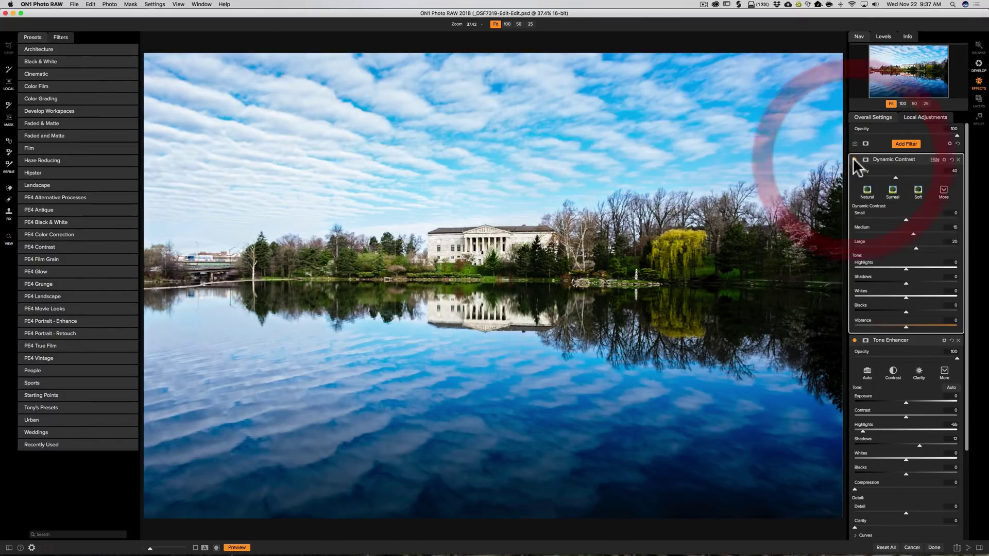
{"action": "left_click", "coordinate": [855, 160]}
{"action": "left_click", "coordinate": [854, 159]}
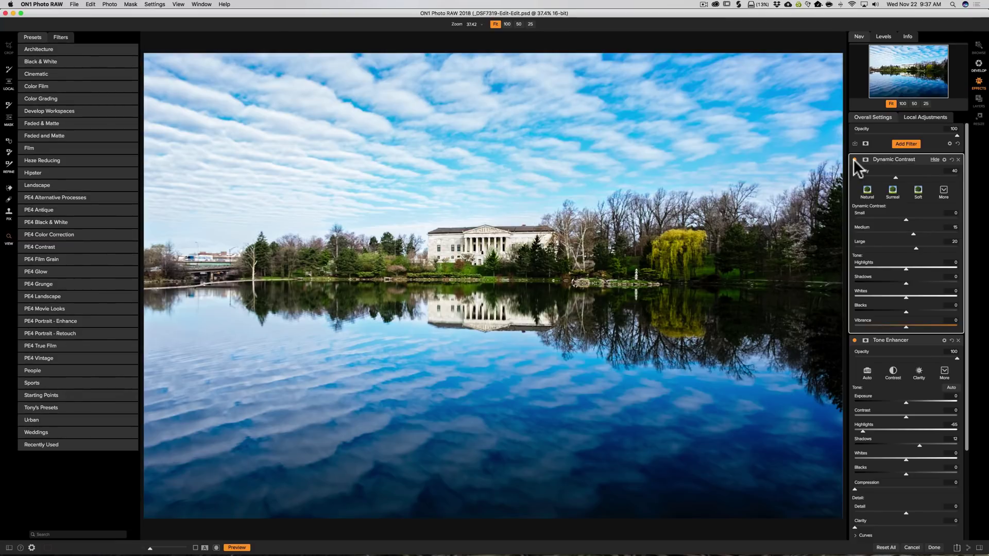
{"action": "scroll", "coordinate": [877, 222], "scroll_direction": "down", "scroll_amount": 4}
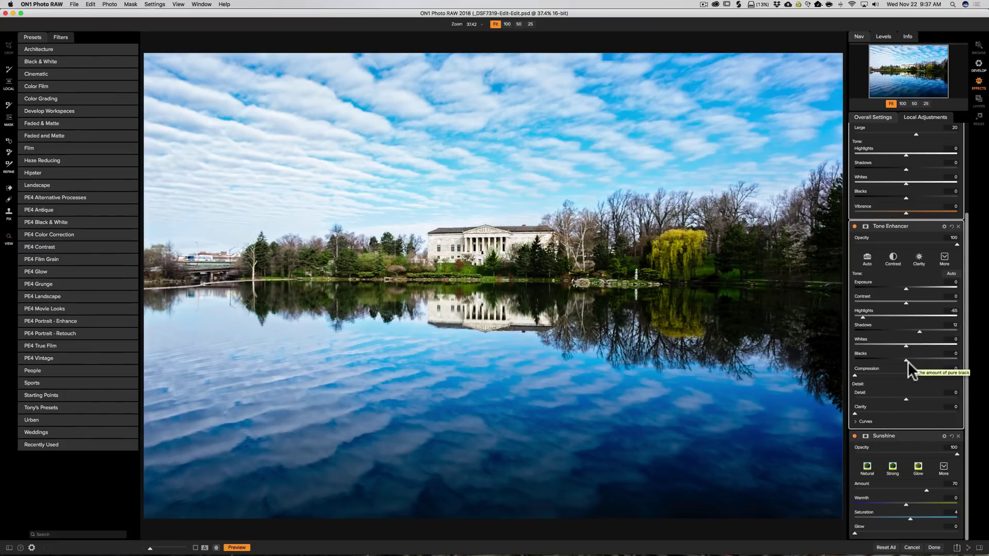
{"action": "scroll", "coordinate": [908, 360], "scroll_direction": "up", "scroll_amount": 5}
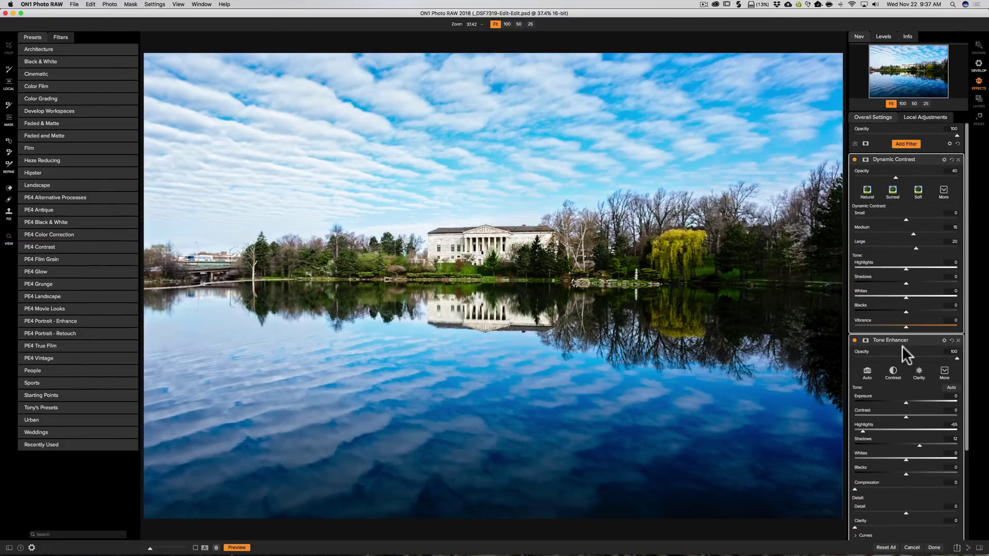
{"action": "scroll", "coordinate": [905, 413], "scroll_direction": "down", "scroll_amount": 3}
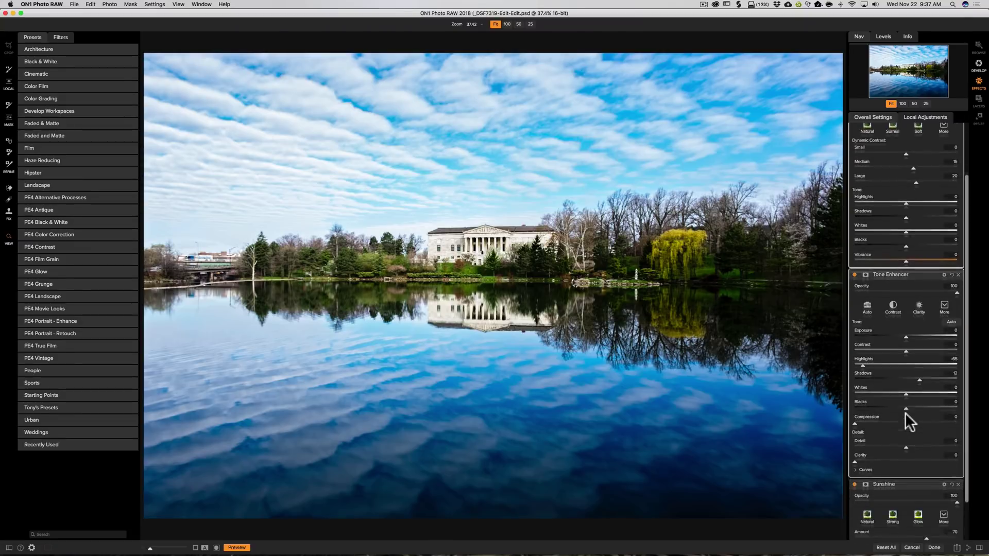
{"action": "scroll", "coordinate": [942, 355], "scroll_direction": "up", "scroll_amount": 4}
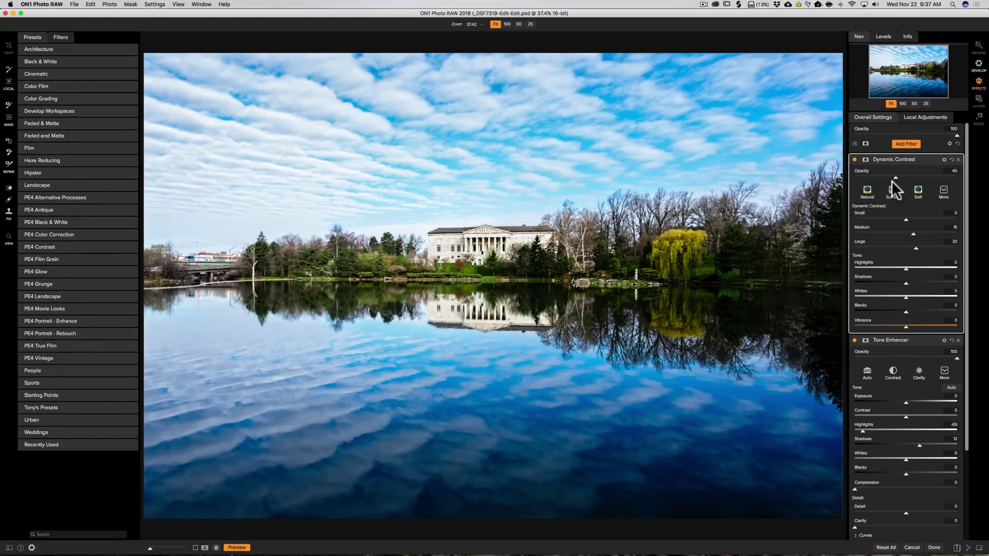
Add a Color Enhancer filter, darken the blue color range to a Brightness of about -18, and compare before and after.
{"action": "left_click", "coordinate": [902, 143]}
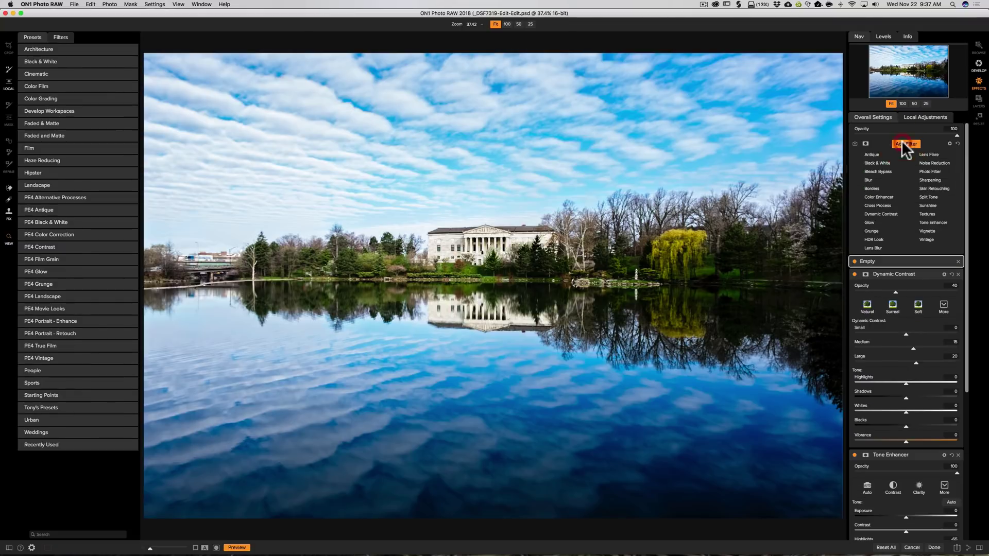
{"action": "left_click", "coordinate": [872, 195]}
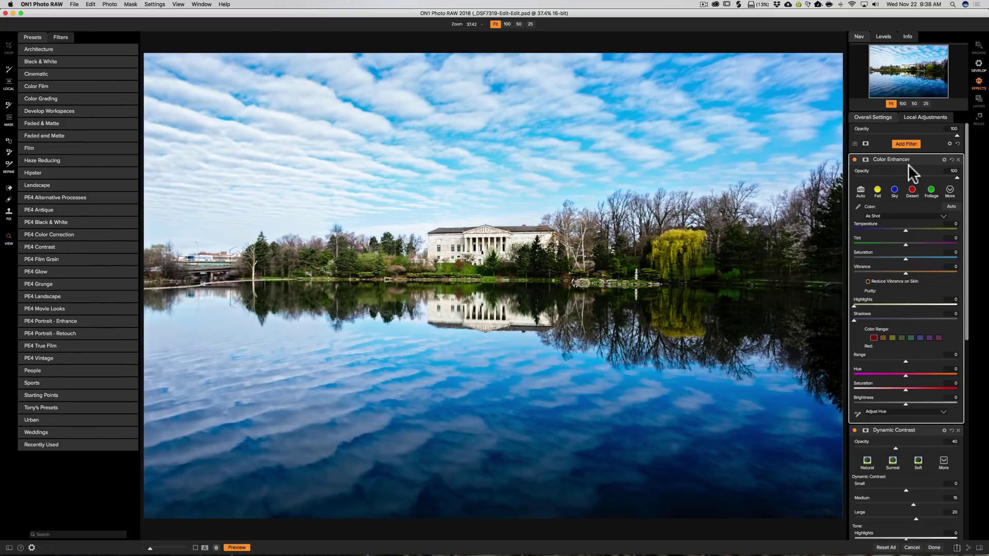
{"action": "scroll", "coordinate": [908, 165], "scroll_direction": "down", "scroll_amount": 1}
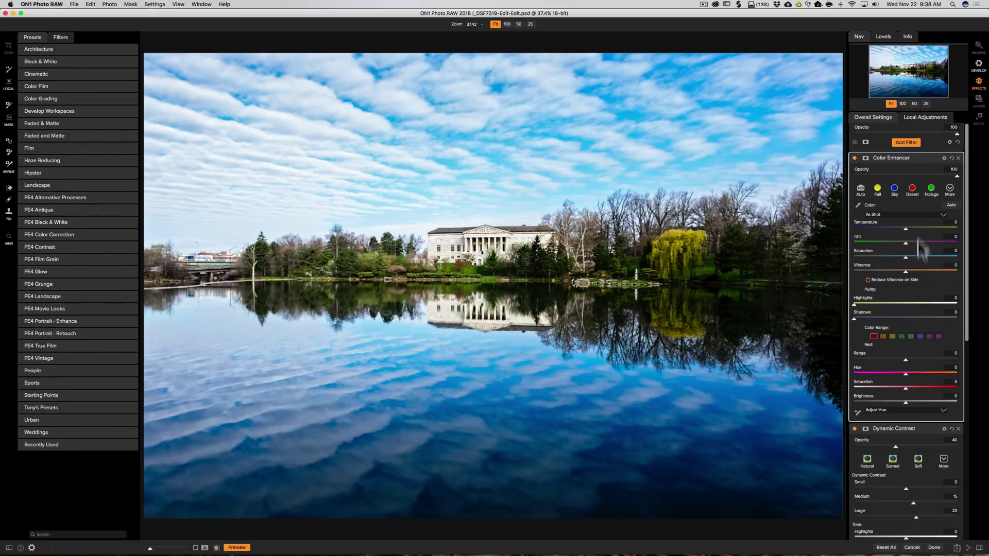
{"action": "left_click", "coordinate": [920, 336]}
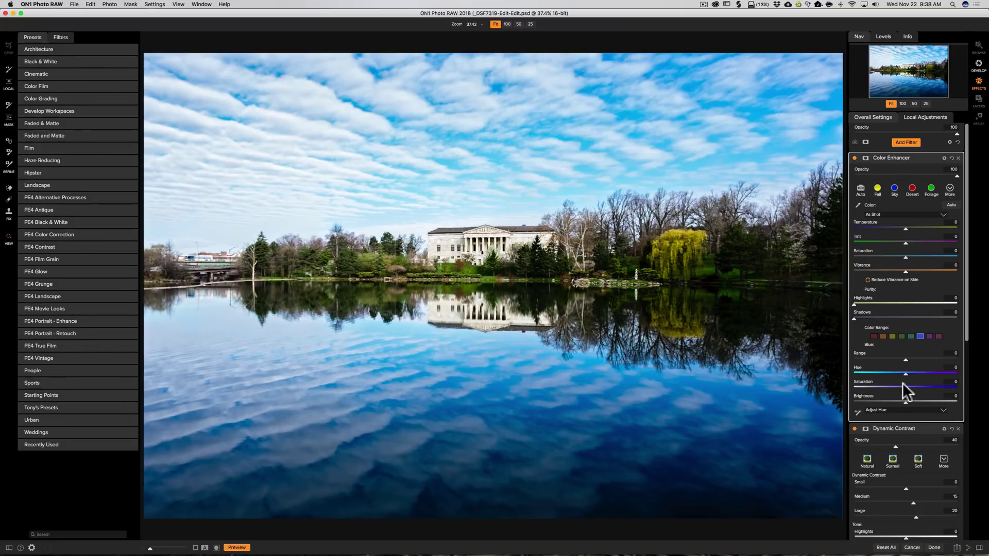
{"action": "scroll", "coordinate": [902, 384], "scroll_direction": "up", "scroll_amount": 1}
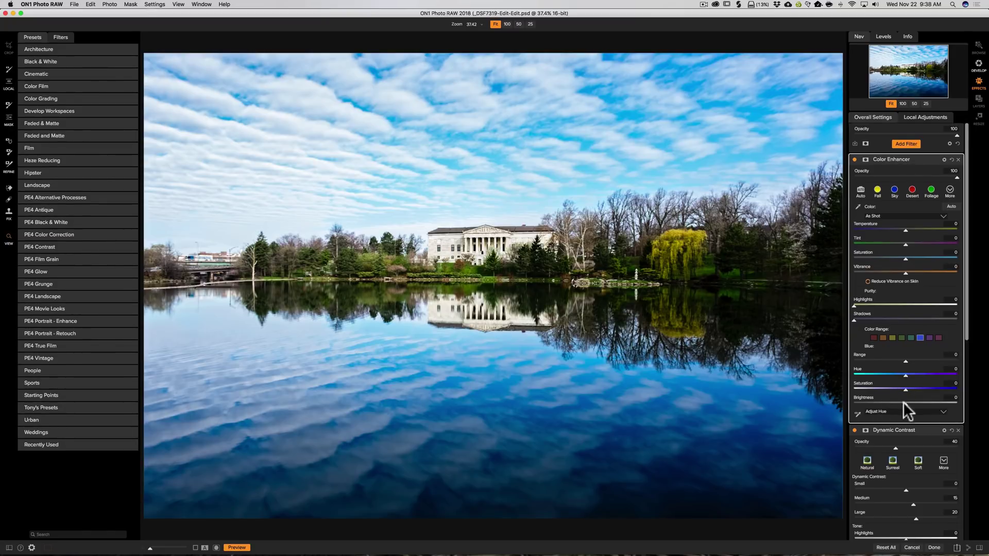
{"action": "mouse_move", "coordinate": [905, 404]}
{"action": "left_mouse_down"}
{"action": "mouse_move", "coordinate": [891, 406]}
{"action": "mouse_move", "coordinate": [936, 407]}
{"action": "mouse_move", "coordinate": [861, 407]}
{"action": "mouse_move", "coordinate": [946, 407]}
{"action": "mouse_move", "coordinate": [896, 403]}
{"action": "left_mouse_up"}
{"action": "left_click_drag", "start_coordinate": [889, 401], "coordinate": [888, 402]}
{"action": "left_click", "coordinate": [887, 401]}
{"action": "left_click_drag", "start_coordinate": [885, 400], "coordinate": [884, 401]}
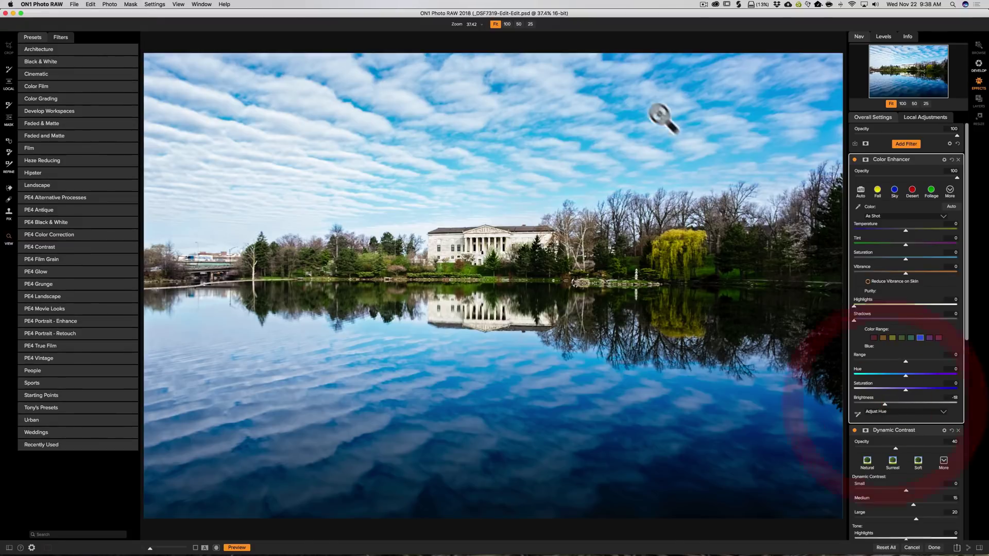
{"action": "left_click", "coordinate": [854, 159]}
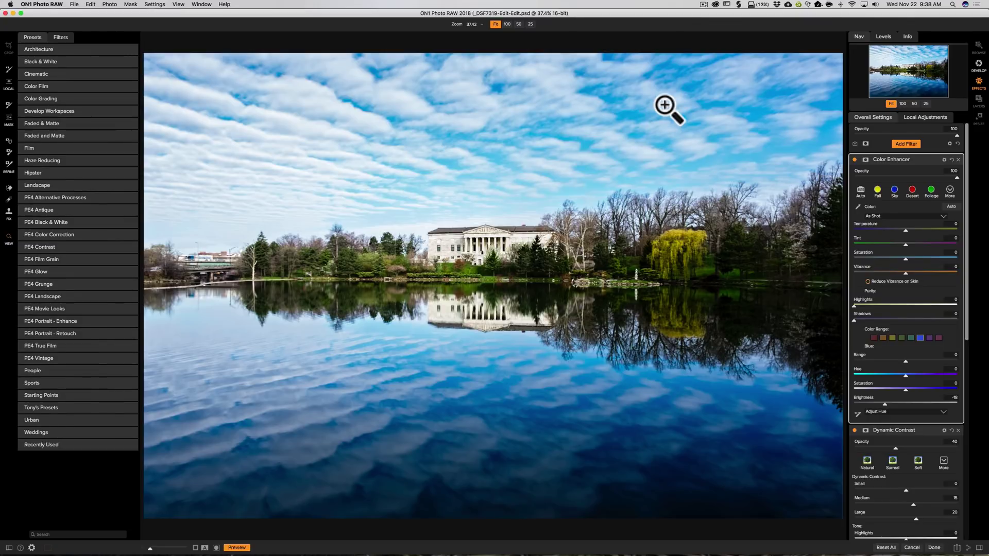
In the Color Enhancer, set the Brightness of the green color range to -32 and of the yellow range to 32.
{"action": "left_click", "coordinate": [902, 338]}
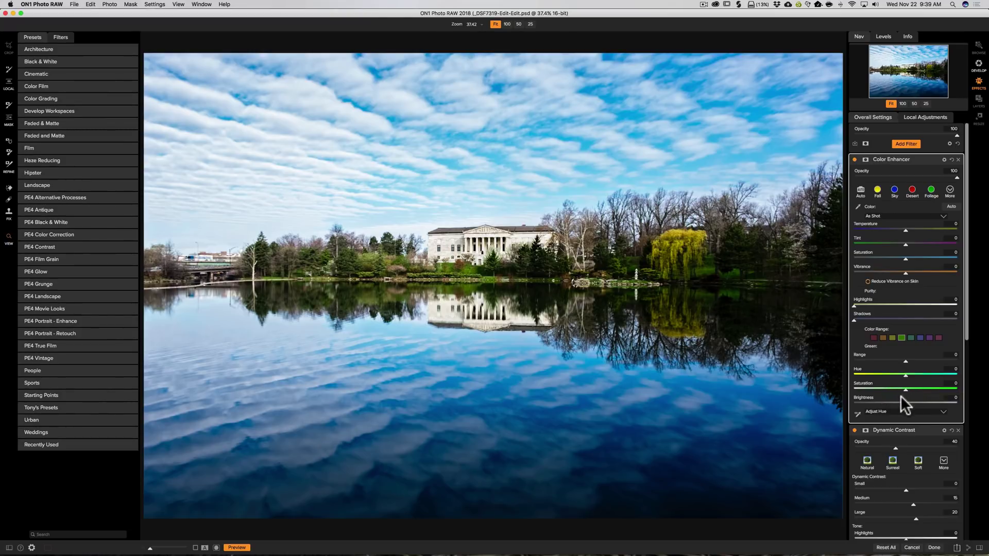
{"action": "left_click", "coordinate": [902, 401]}
{"action": "left_click_drag", "start_coordinate": [901, 403], "coordinate": [841, 407]}
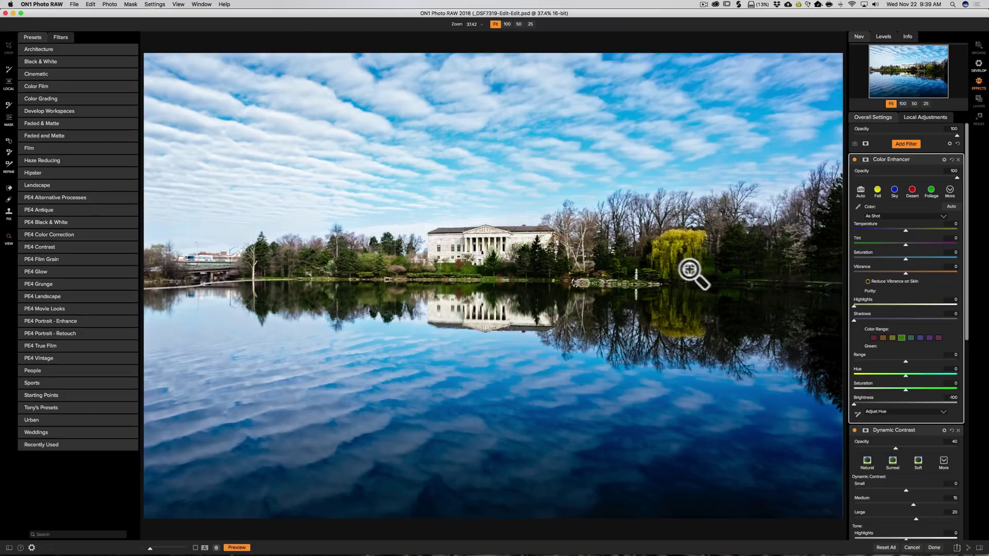
{"action": "left_click_drag", "start_coordinate": [854, 403], "coordinate": [877, 399]}
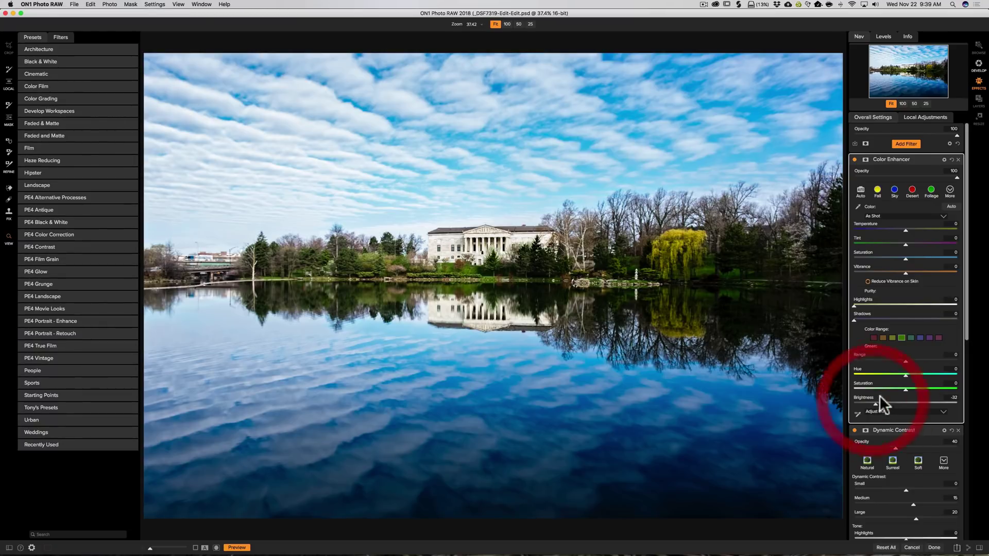
{"action": "left_click", "coordinate": [892, 338]}
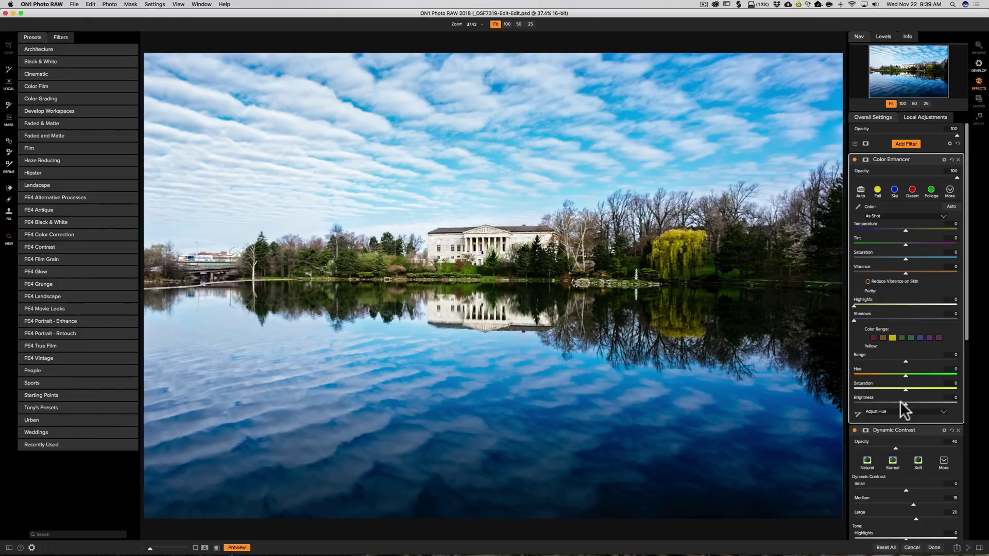
{"action": "left_click_drag", "start_coordinate": [906, 402], "coordinate": [935, 402]}
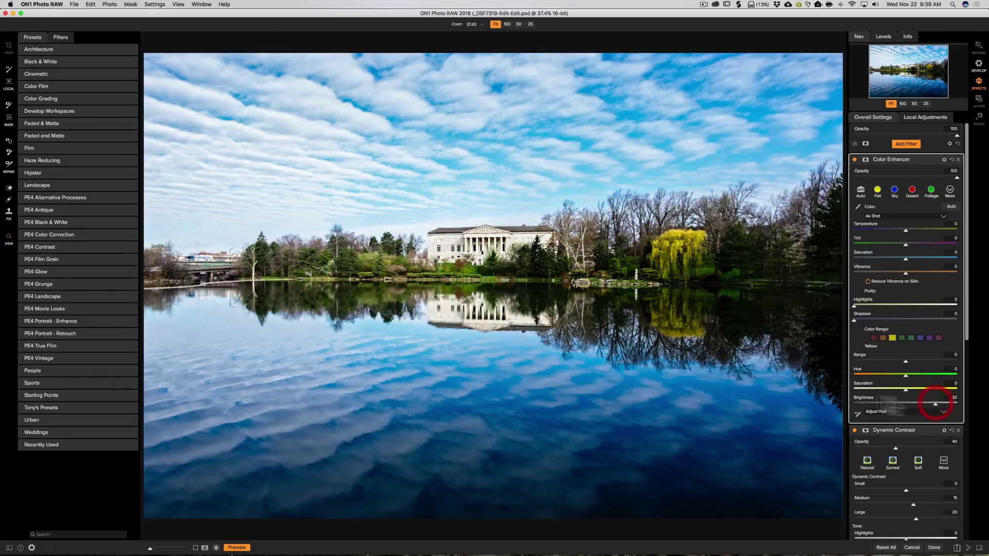
Set the Brightness of the yellow color range in the Color Enhancer to 14.
{"action": "left_click", "coordinate": [936, 402]}
{"action": "left_click_drag", "start_coordinate": [935, 402], "coordinate": [922, 403]}
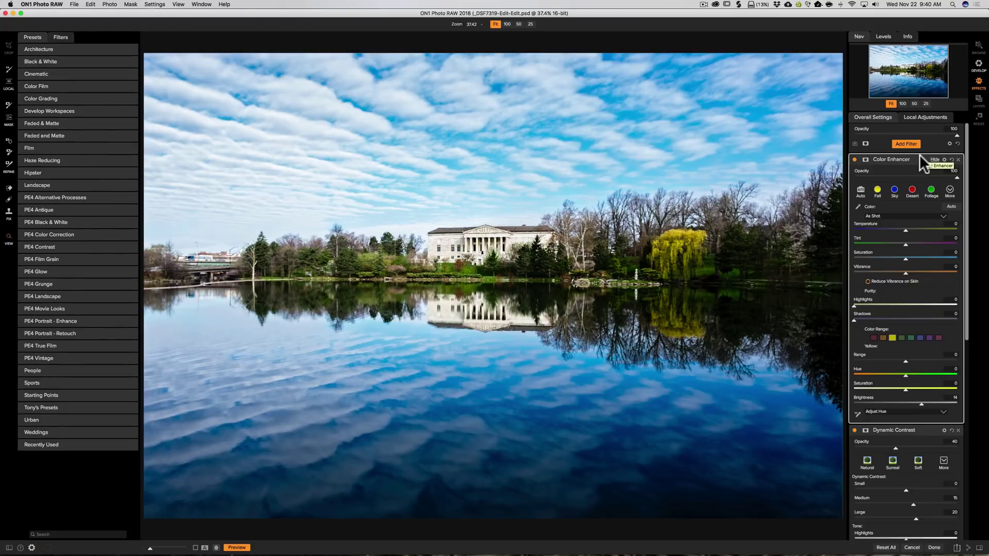
Add a Vignette filter, compare its Subtle, Strong and Big Softy presets, and apply Big Softy.
{"action": "left_click", "coordinate": [903, 143]}
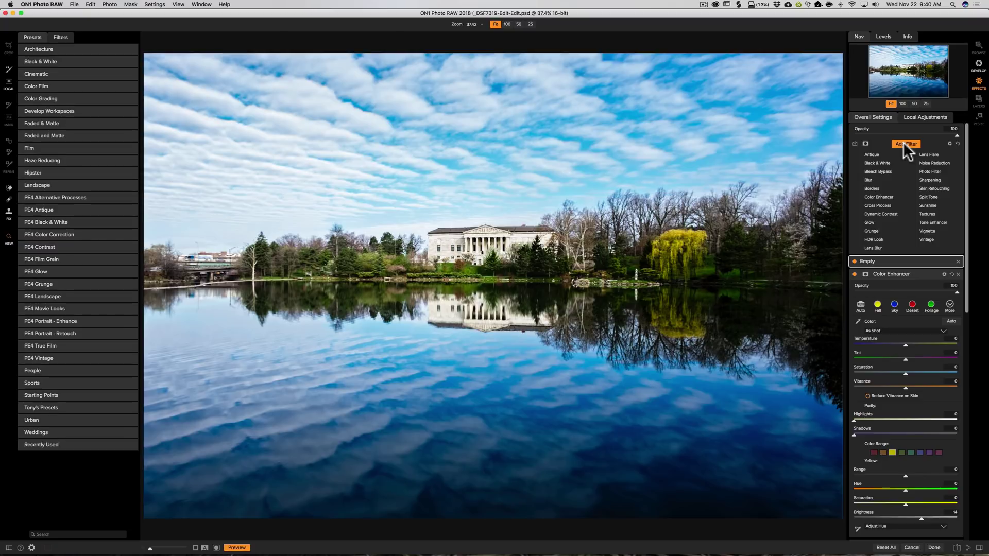
{"action": "left_click", "coordinate": [926, 231]}
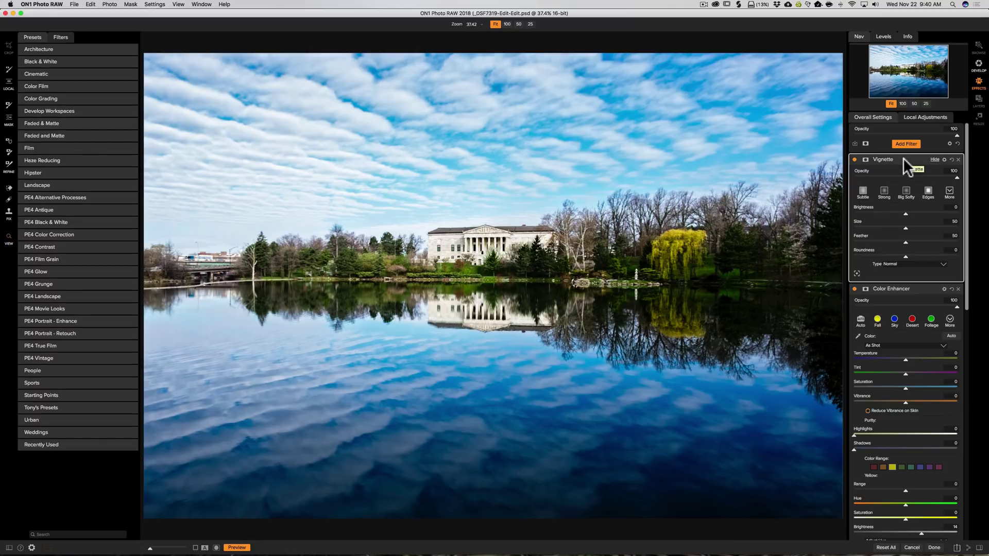
{"action": "left_click", "coordinate": [864, 190]}
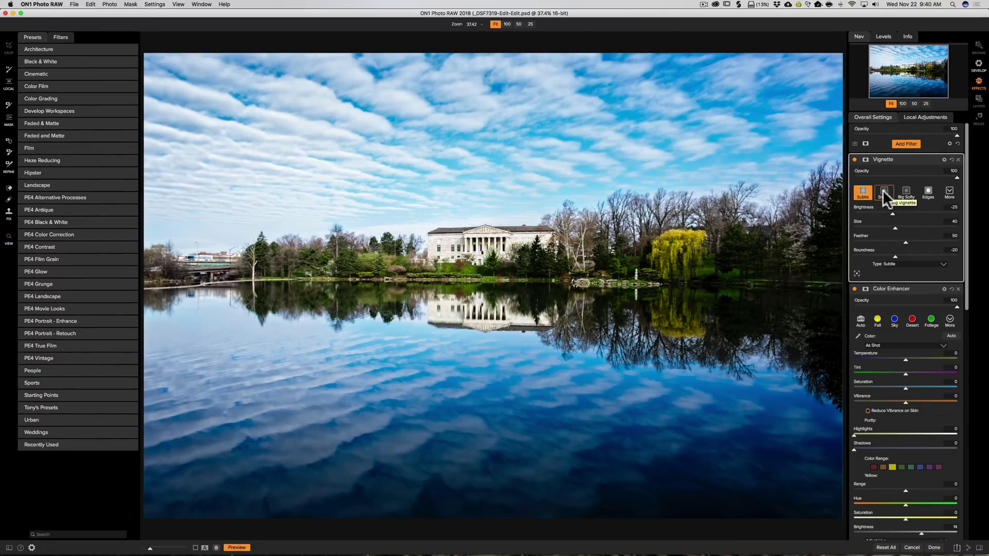
{"action": "left_click", "coordinate": [883, 192]}
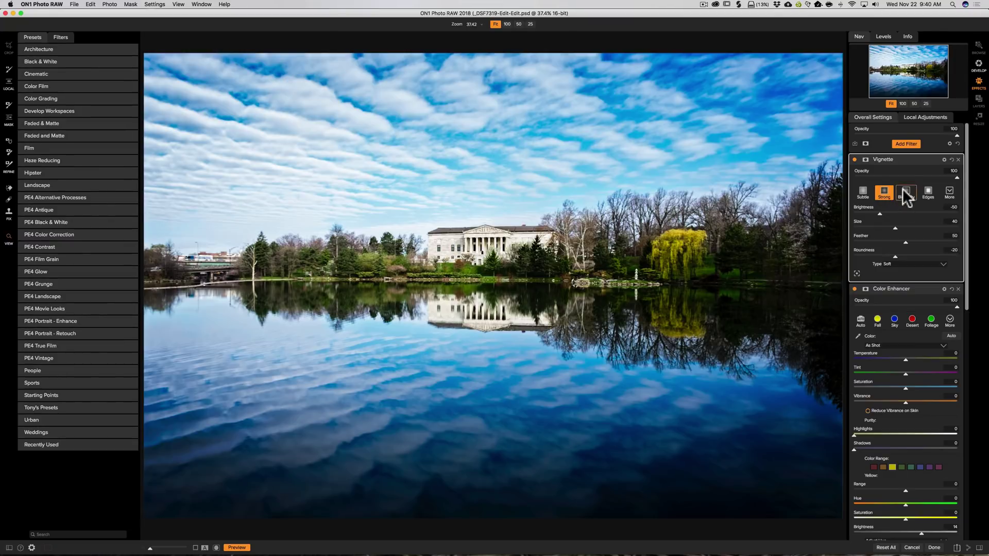
{"action": "left_click", "coordinate": [905, 192]}
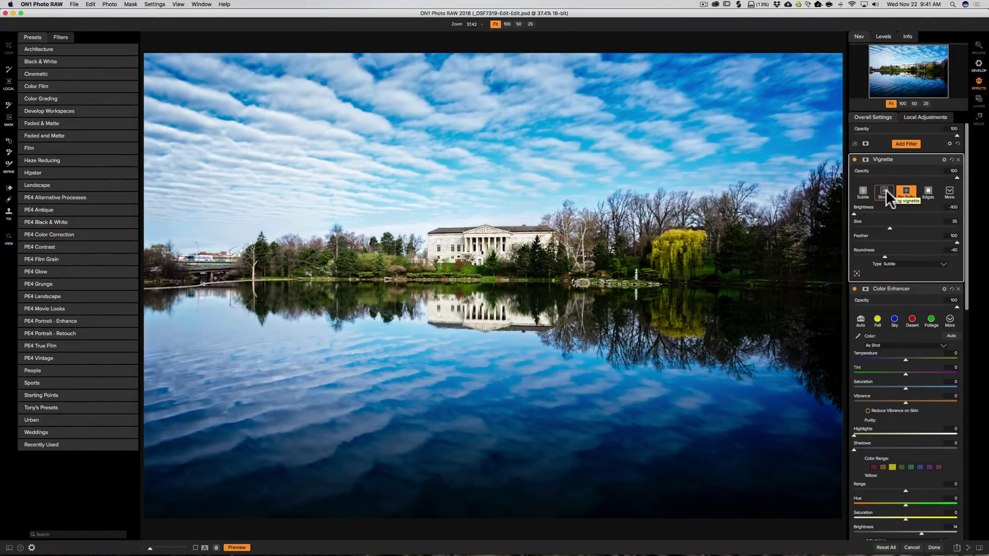
{"action": "left_click", "coordinate": [885, 192]}
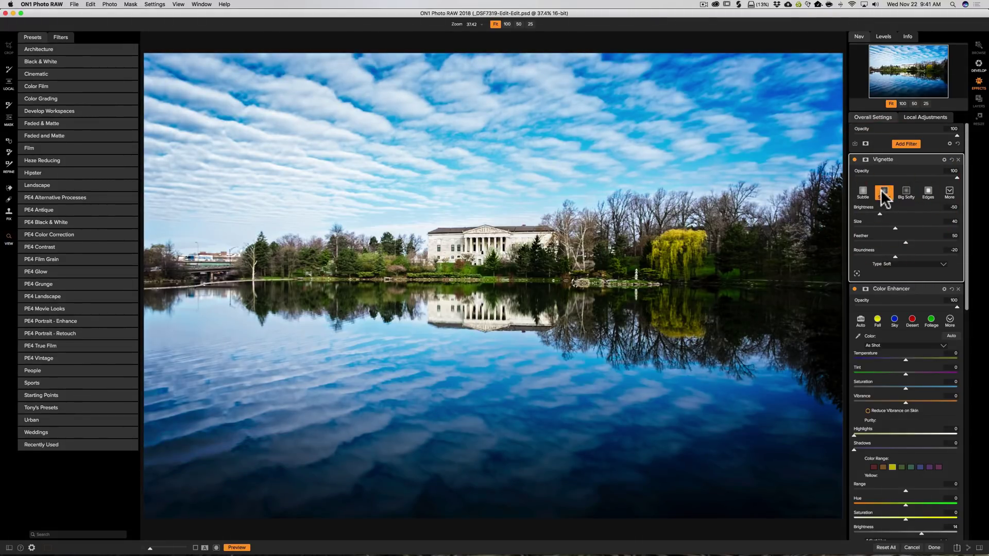
{"action": "left_click", "coordinate": [904, 193]}
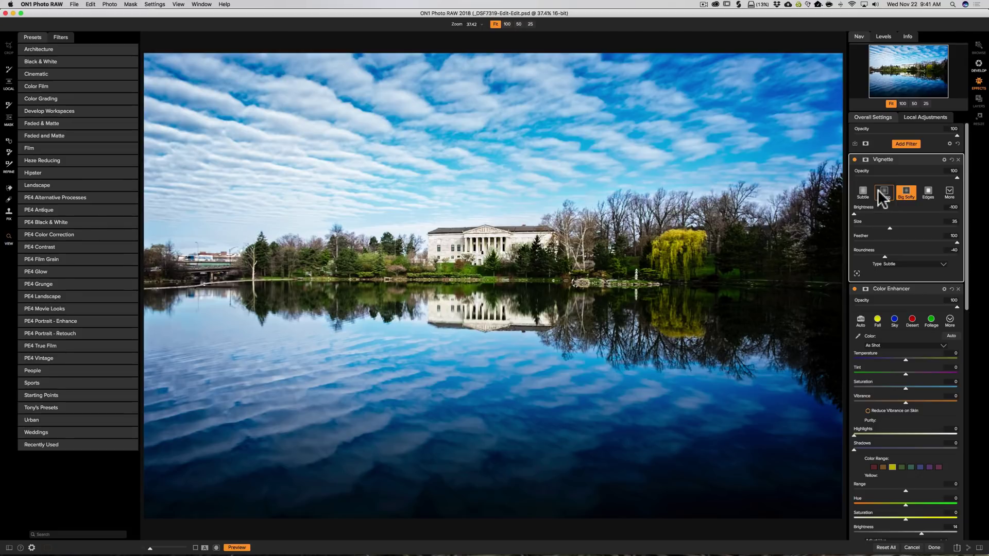
{"action": "left_click", "coordinate": [883, 190]}
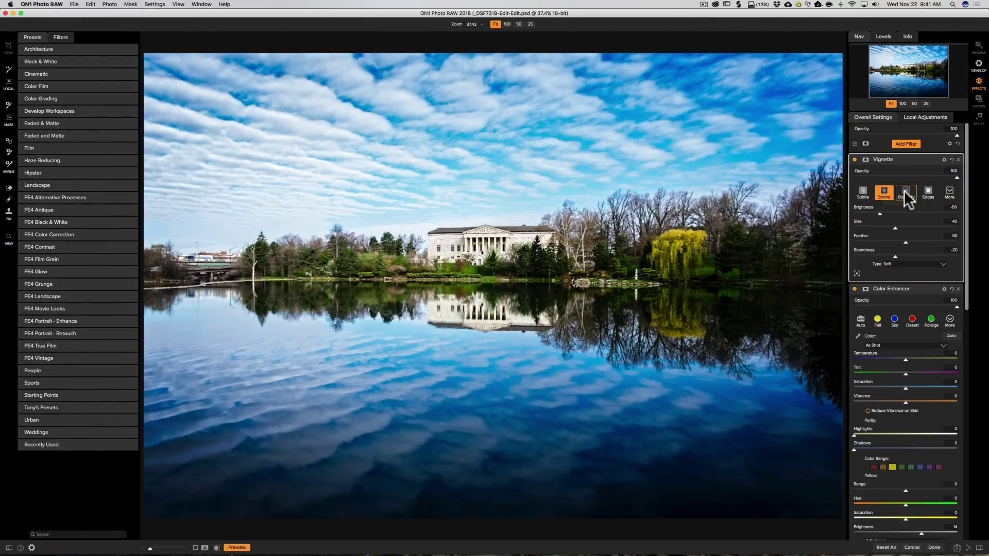
{"action": "left_click", "coordinate": [905, 195]}
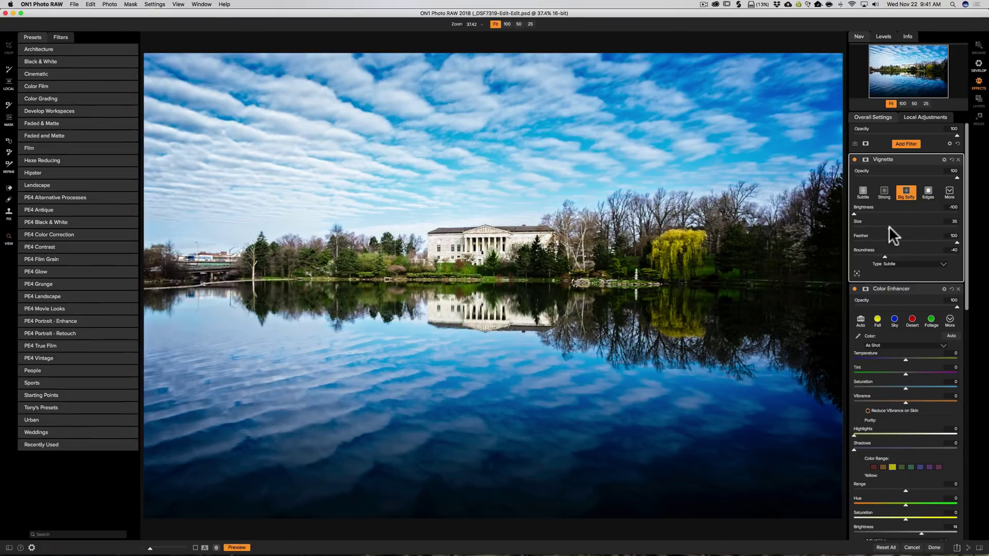
Set the Vignette's Size to 54 and review the settings of the stacked filters.
{"action": "mouse_move", "coordinate": [889, 227]}
{"action": "left_mouse_down"}
{"action": "mouse_move", "coordinate": [923, 225]}
{"action": "mouse_move", "coordinate": [856, 226]}
{"action": "mouse_move", "coordinate": [909, 227]}
{"action": "left_mouse_up"}
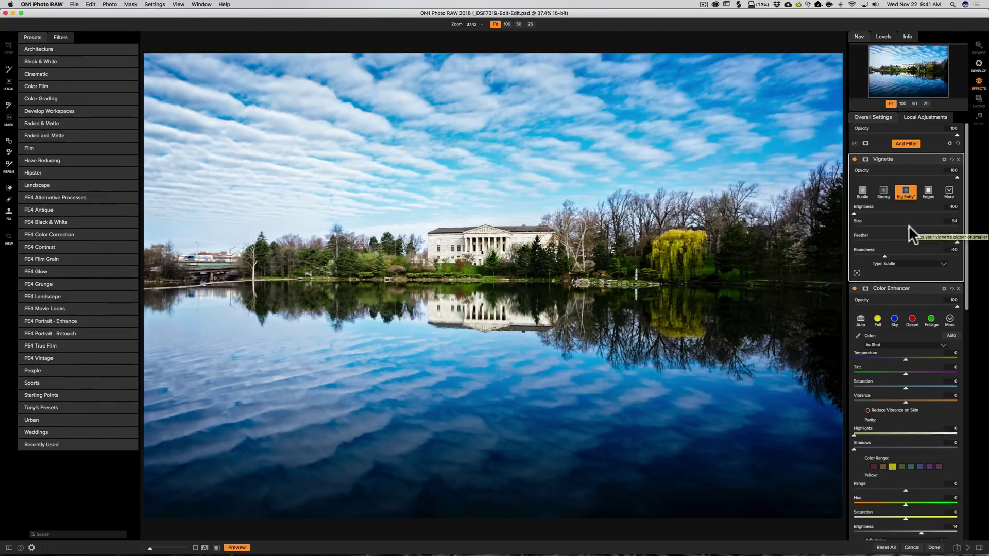
{"action": "scroll", "coordinate": [908, 225], "scroll_direction": "down", "scroll_amount": 10}
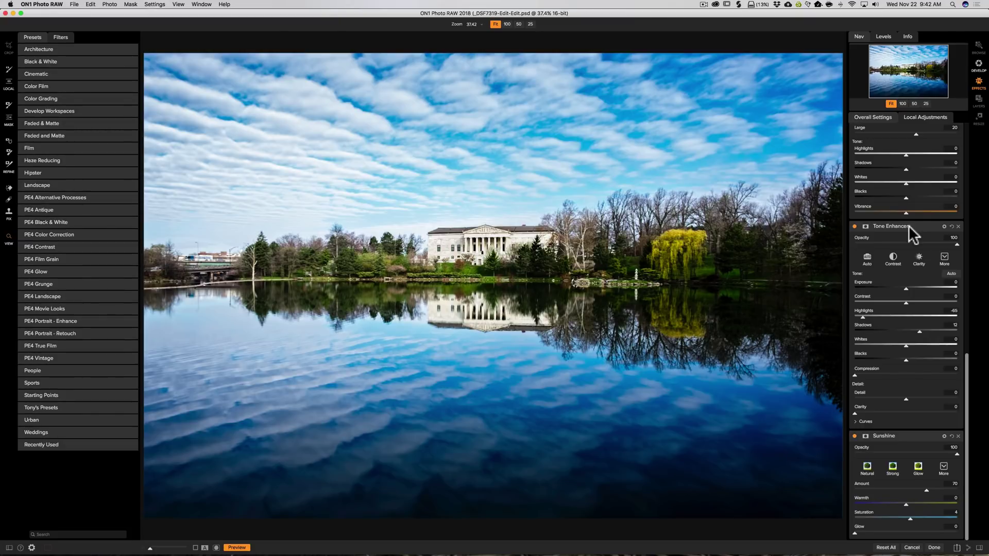
{"action": "scroll", "coordinate": [908, 224], "scroll_direction": "up", "scroll_amount": 10}
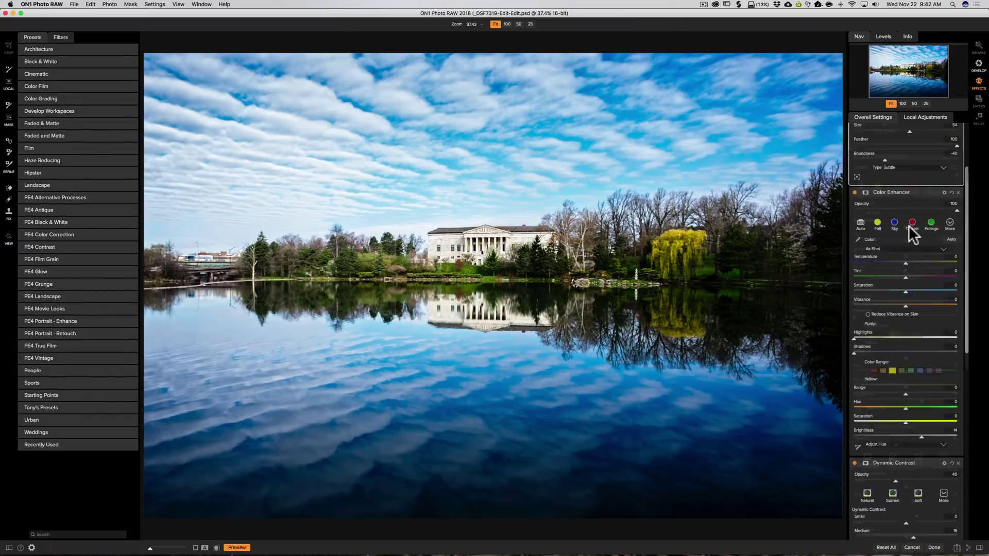